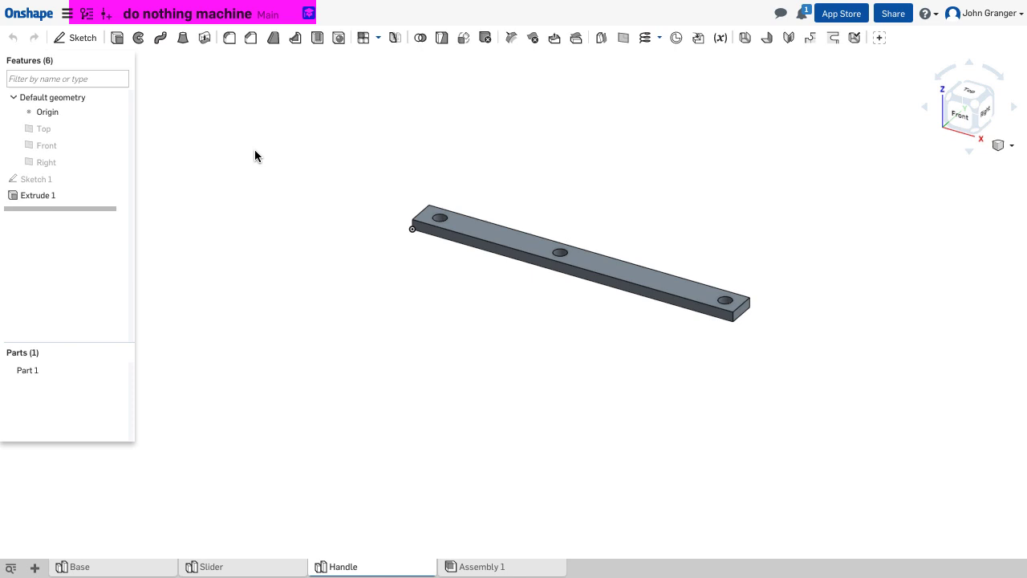
Add a new Part Studio and start a sketch on the Top plane, viewed face-on.
left_click(34, 566)
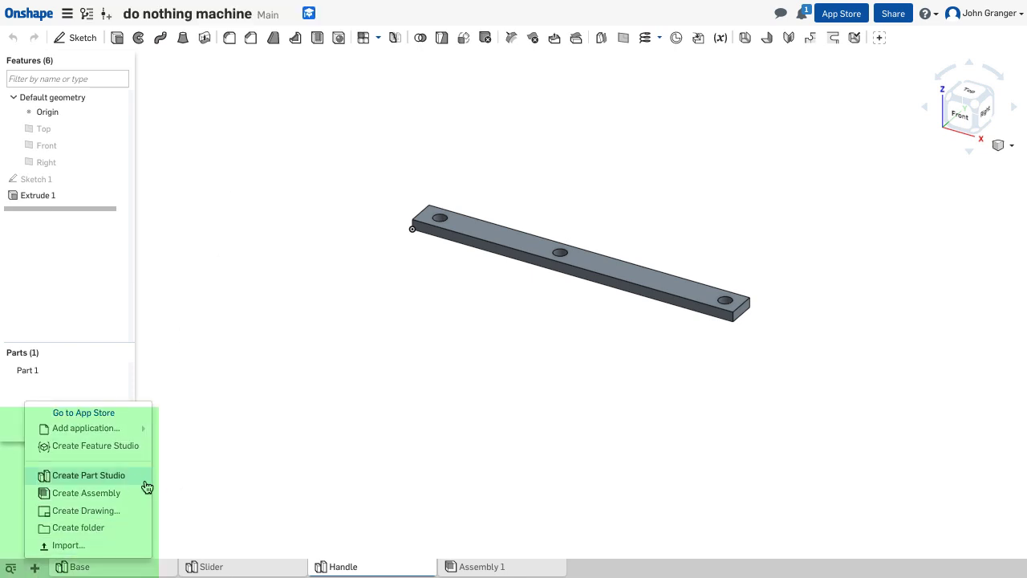
left_click(88, 475)
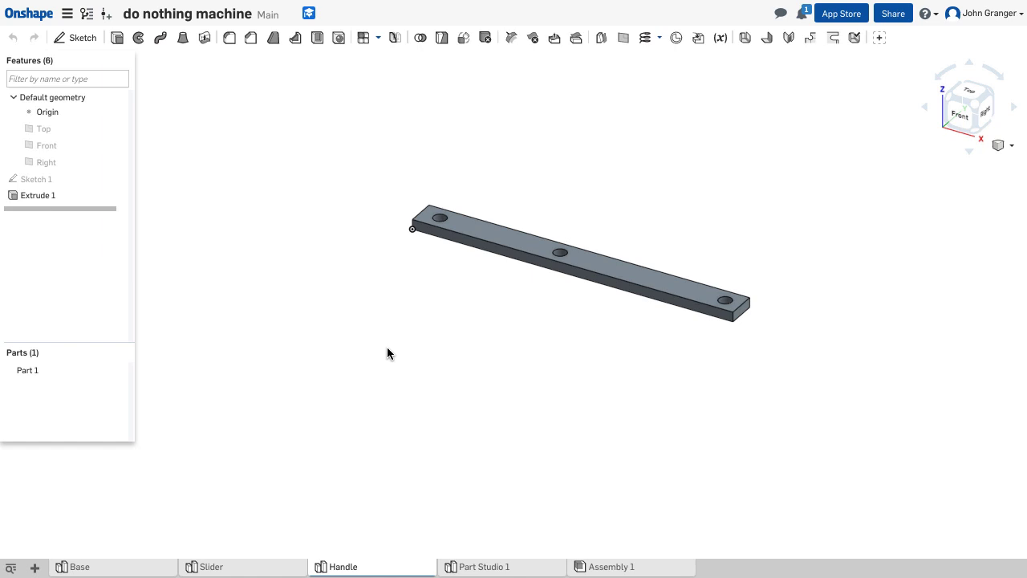
left_click(74, 38)
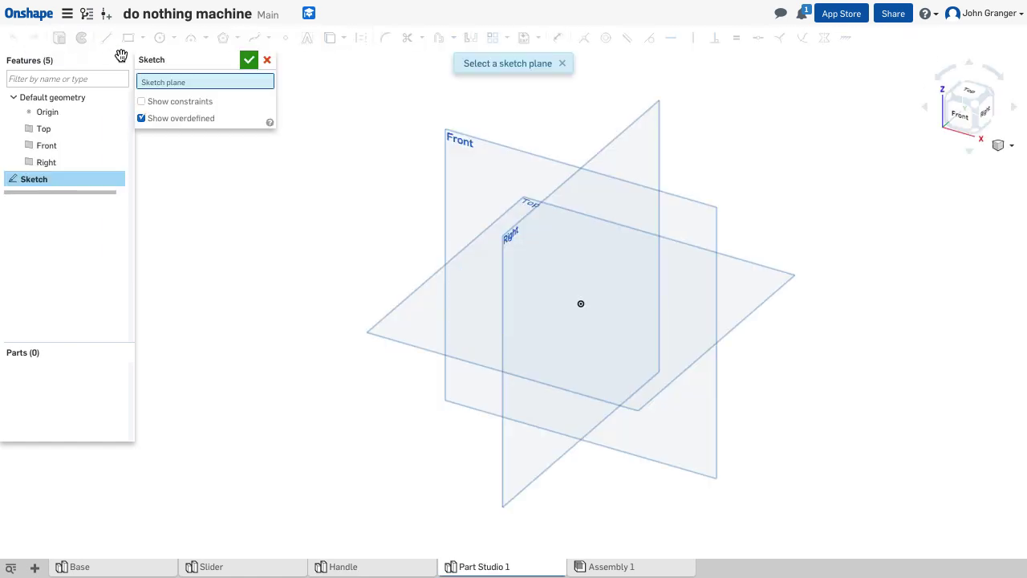
left_click(430, 313)
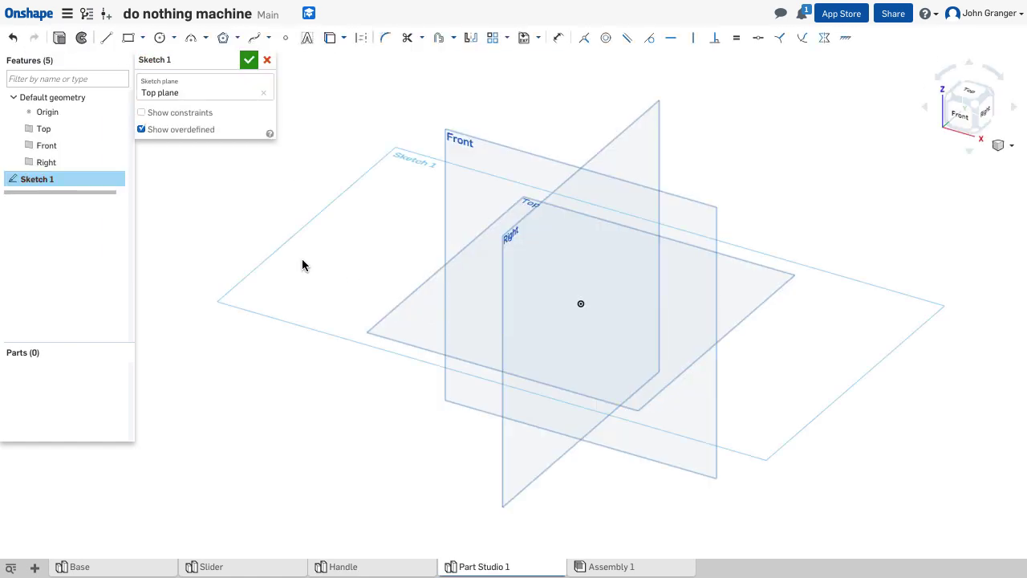
right_click(200, 316)
left_click(243, 415)
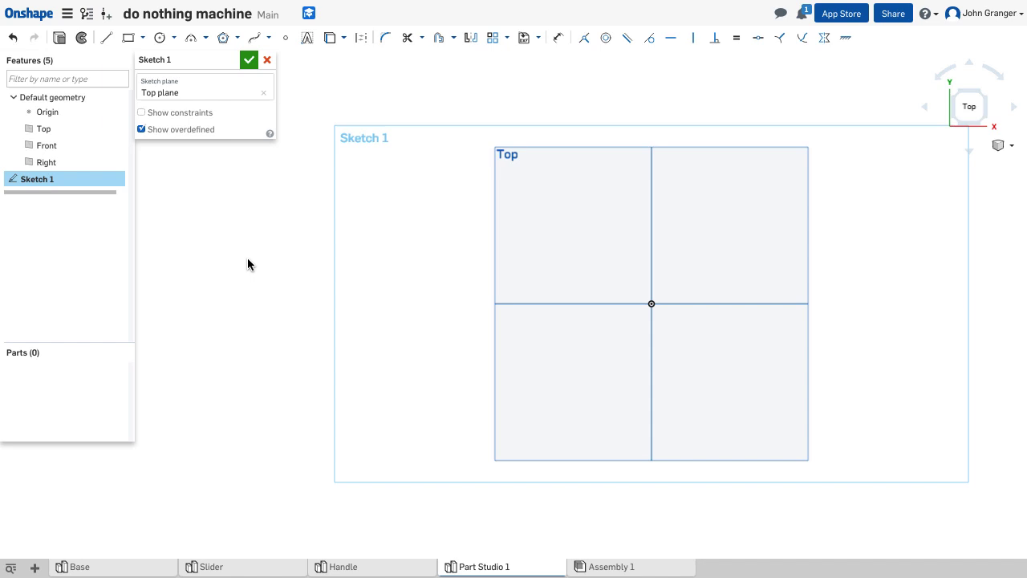
scroll(556, 266, "up", 3)
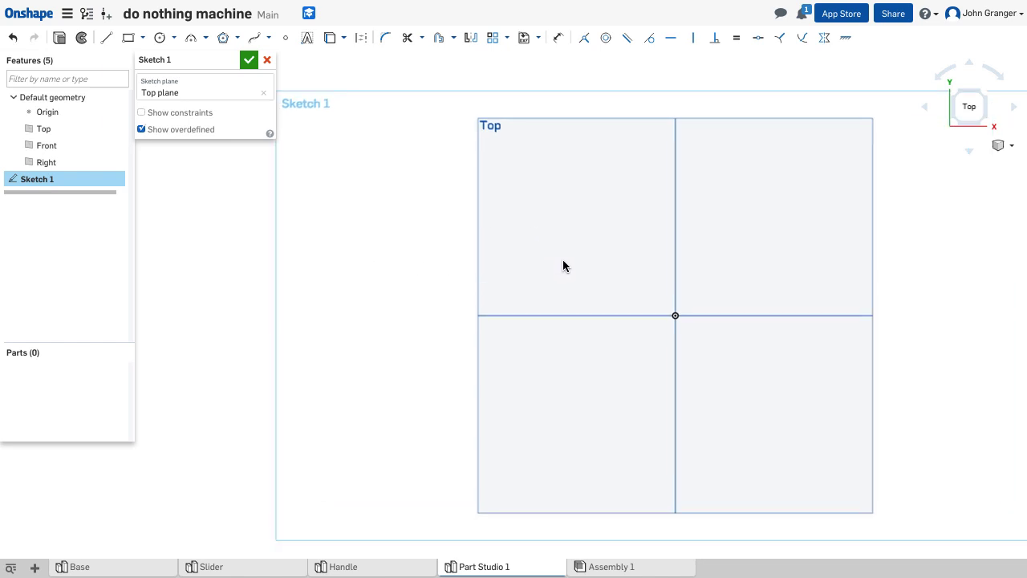
middle_click_drag(580, 257, 424, 264)
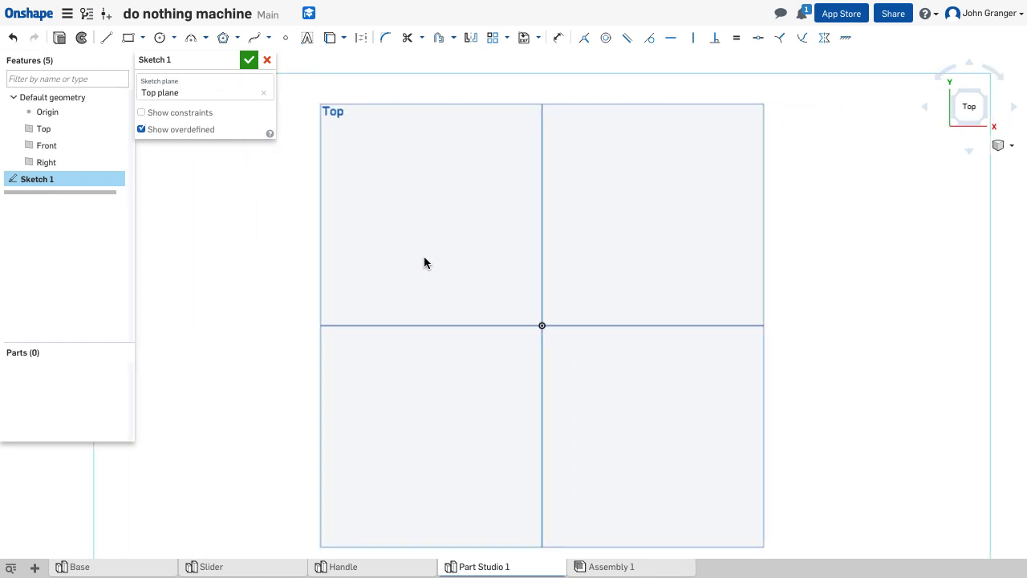
Draw an 8 mm diameter circle centred on the origin and finish Sketch 1.
left_click(160, 39)
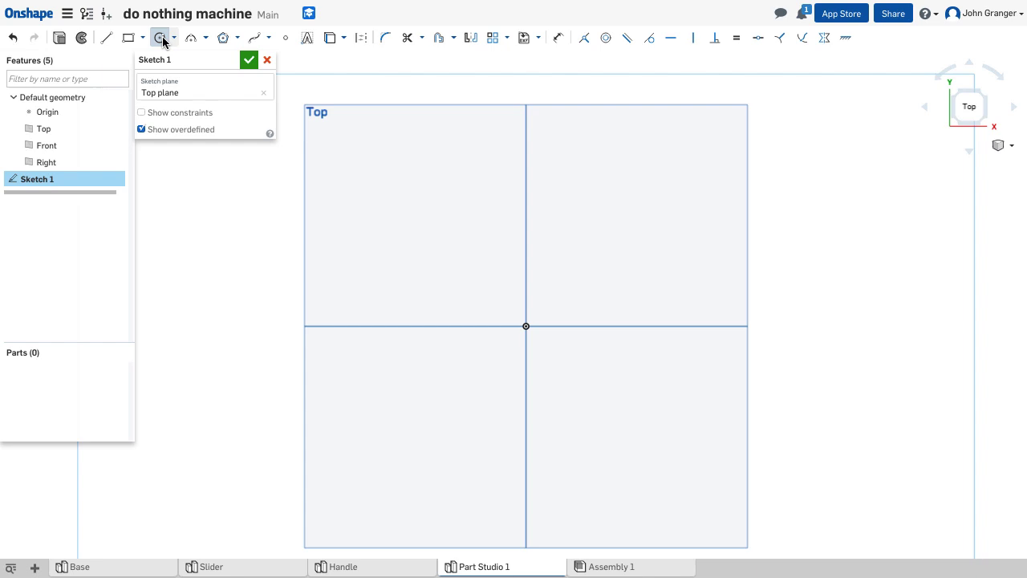
left_click(528, 326)
left_click(537, 321)
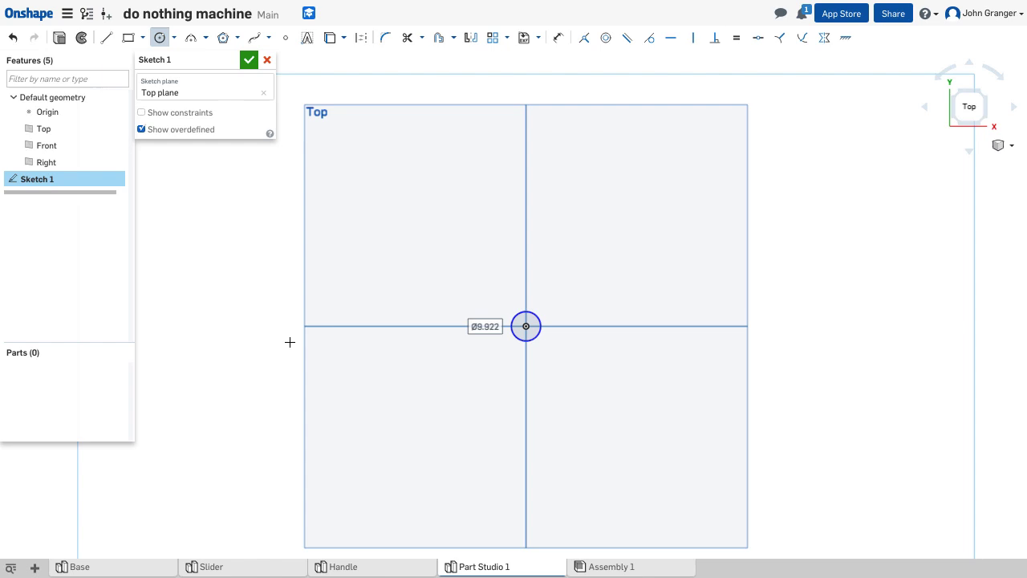
type("8")
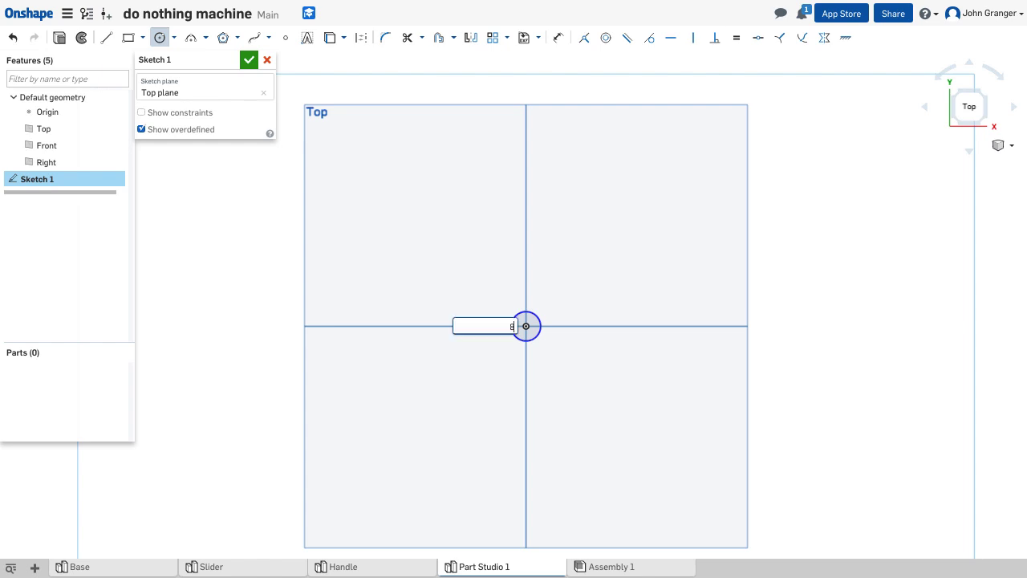
key("Return")
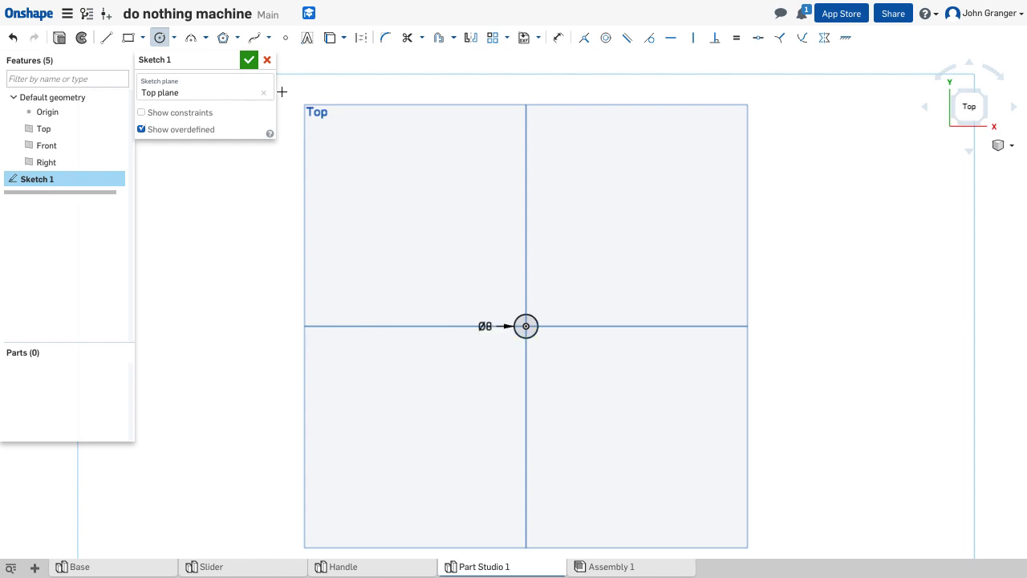
left_click(249, 61)
From an isometric view, extrude the 8 mm circle 6 mm into a solid cylinder.
right_click(316, 282)
right_click(268, 263)
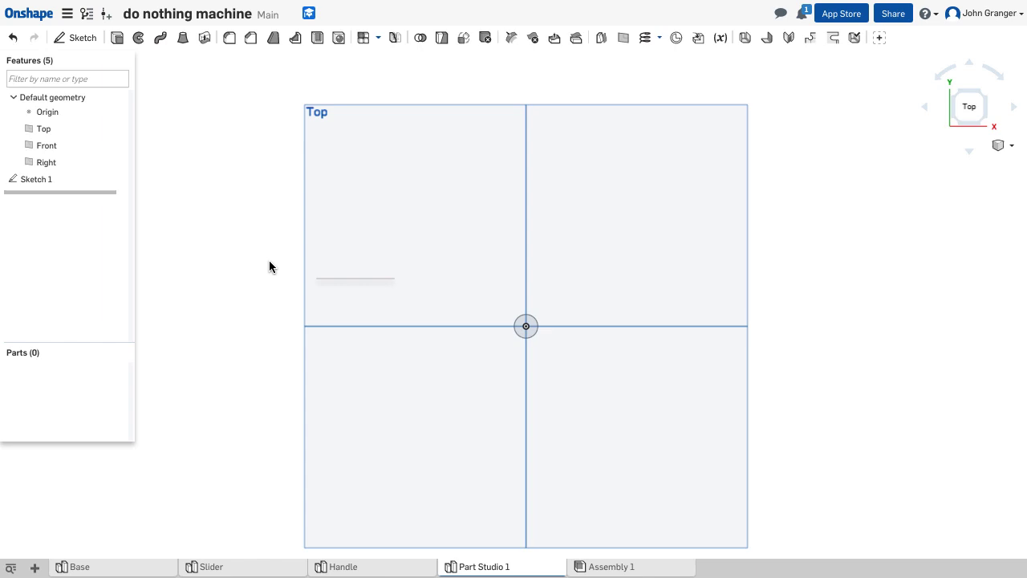
left_click(294, 318)
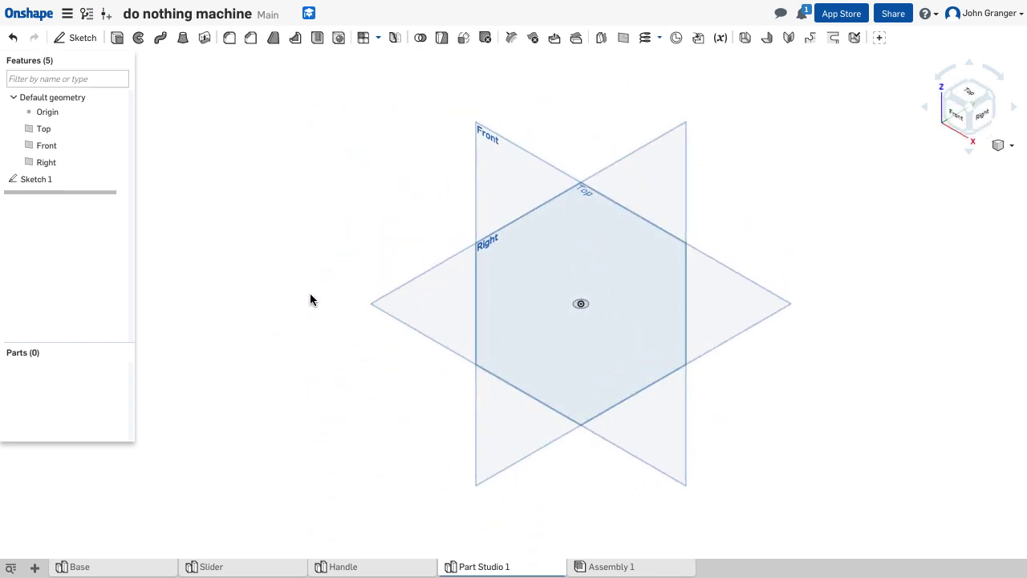
scroll(310, 291, "up", 1)
middle_click_drag(681, 294, 426, 299)
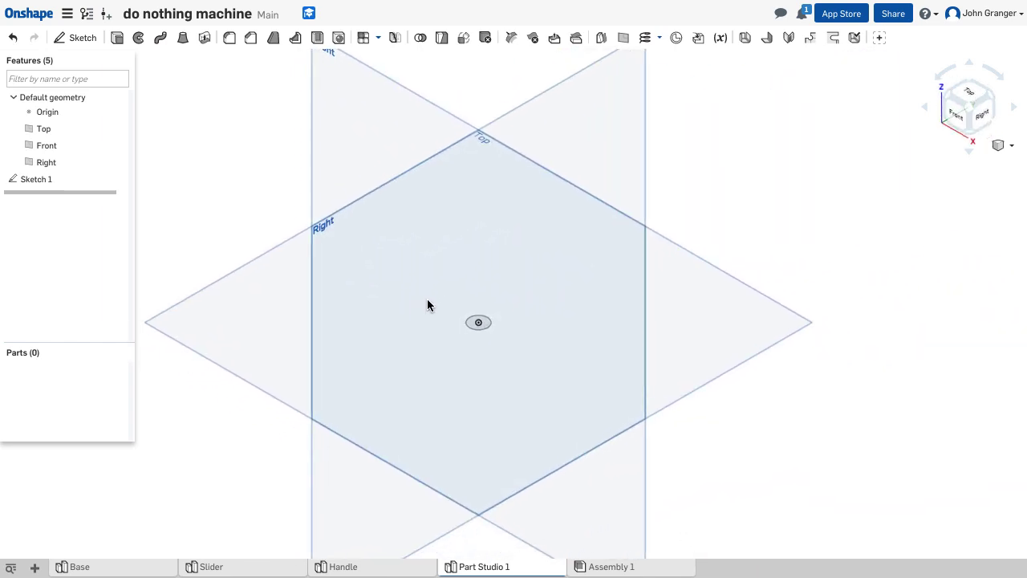
scroll(426, 285, "up", 2)
left_click(117, 38)
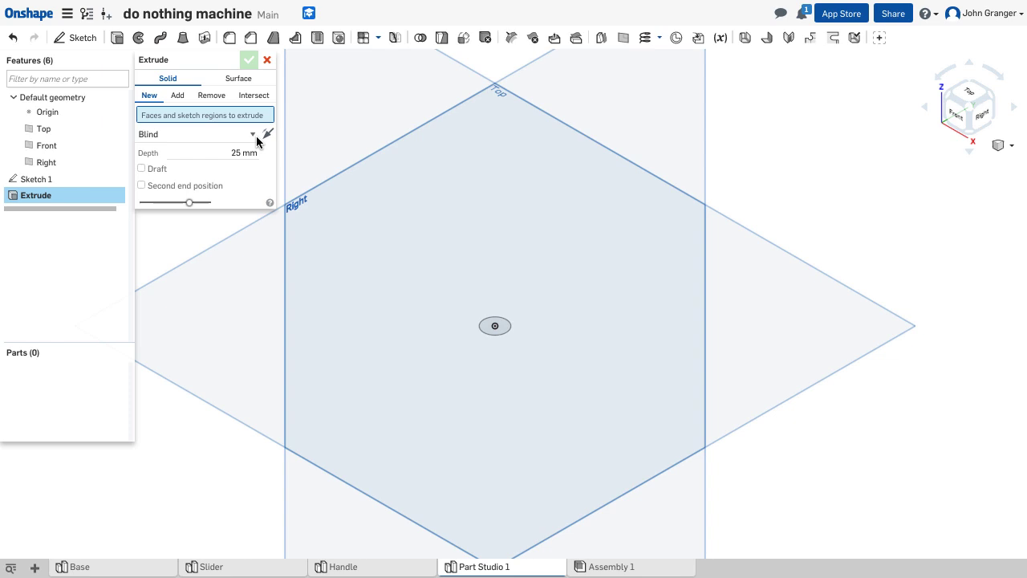
left_click(485, 326)
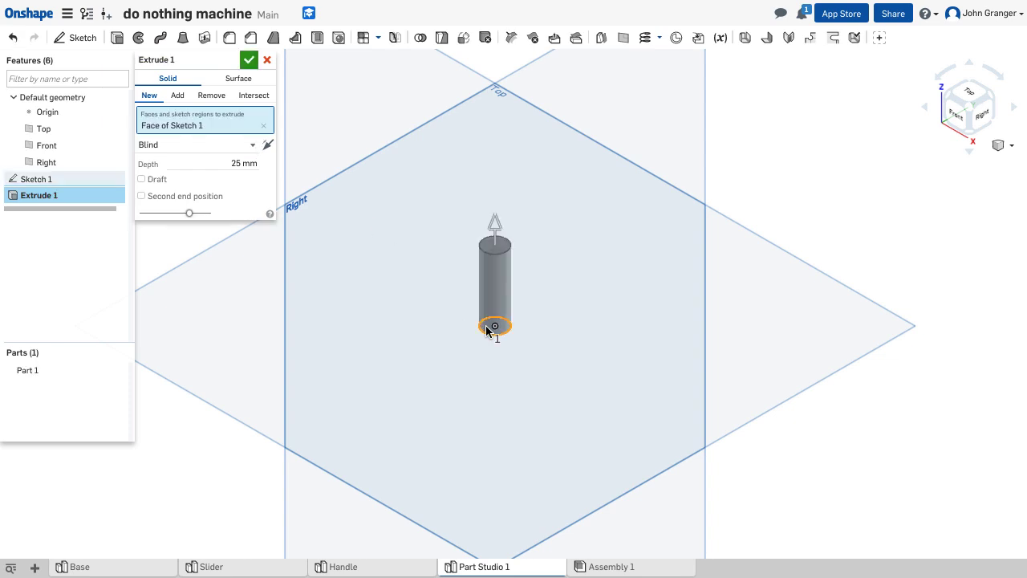
left_click(234, 163)
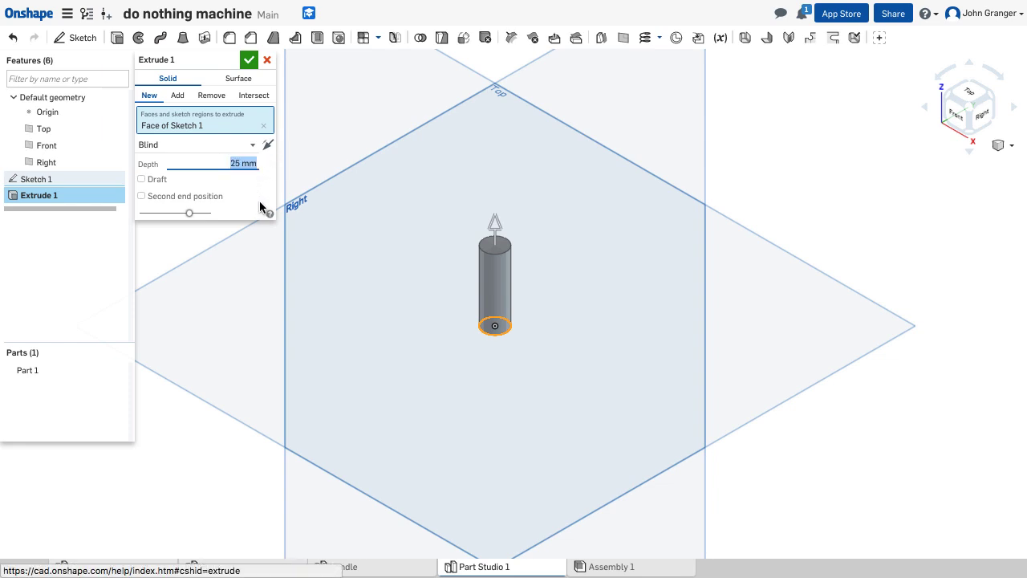
type("6")
key("Return")
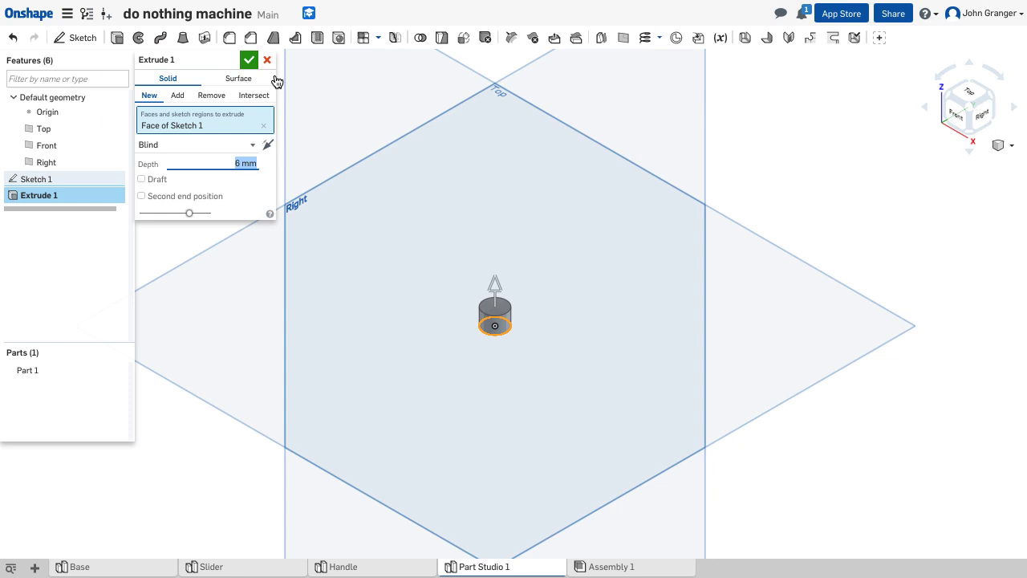
left_click(249, 59)
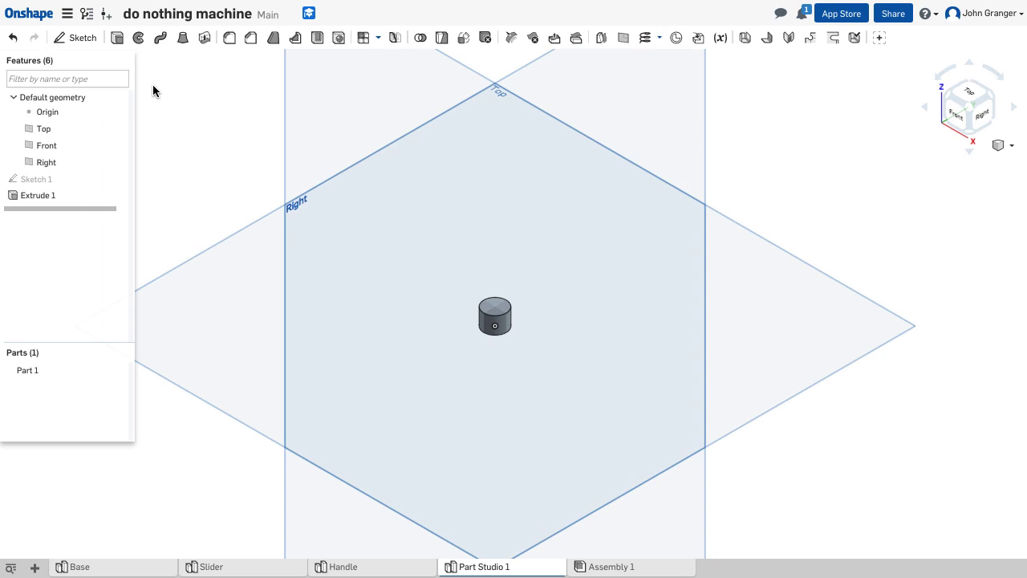
Start Sketch 2 on the cylinder's top face, viewed straight down.
left_click(81, 40)
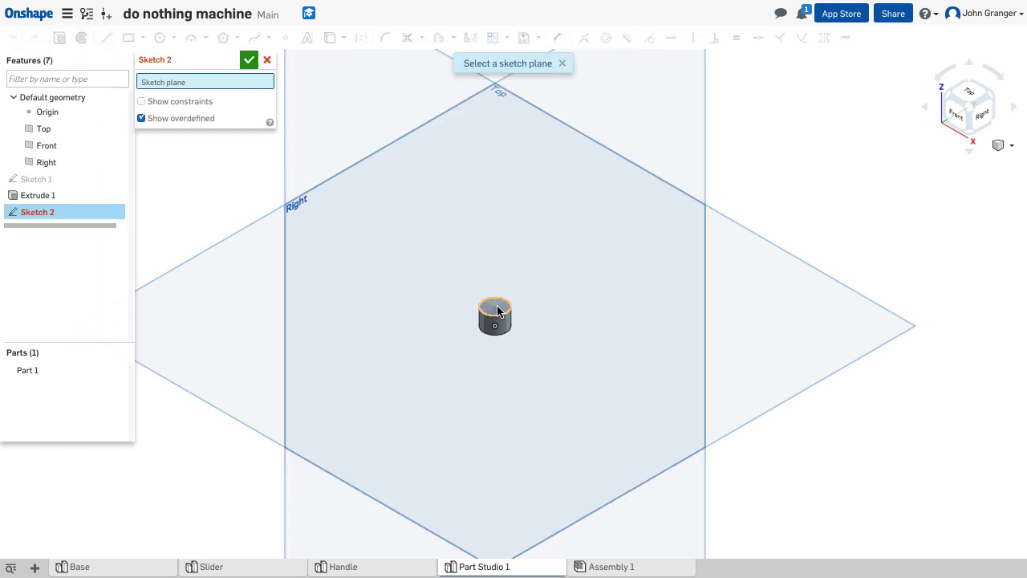
left_click(497, 311)
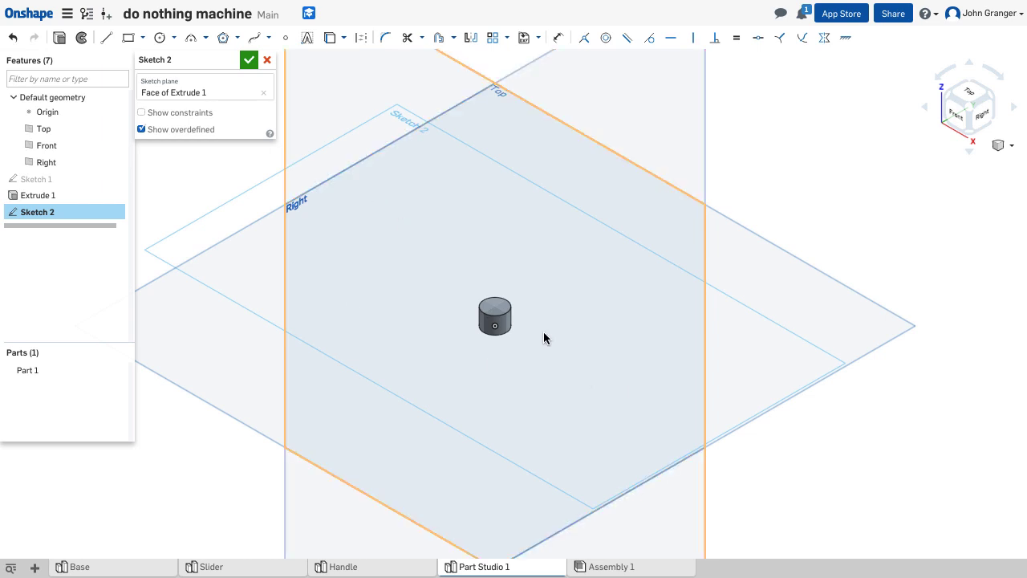
right_click(818, 190)
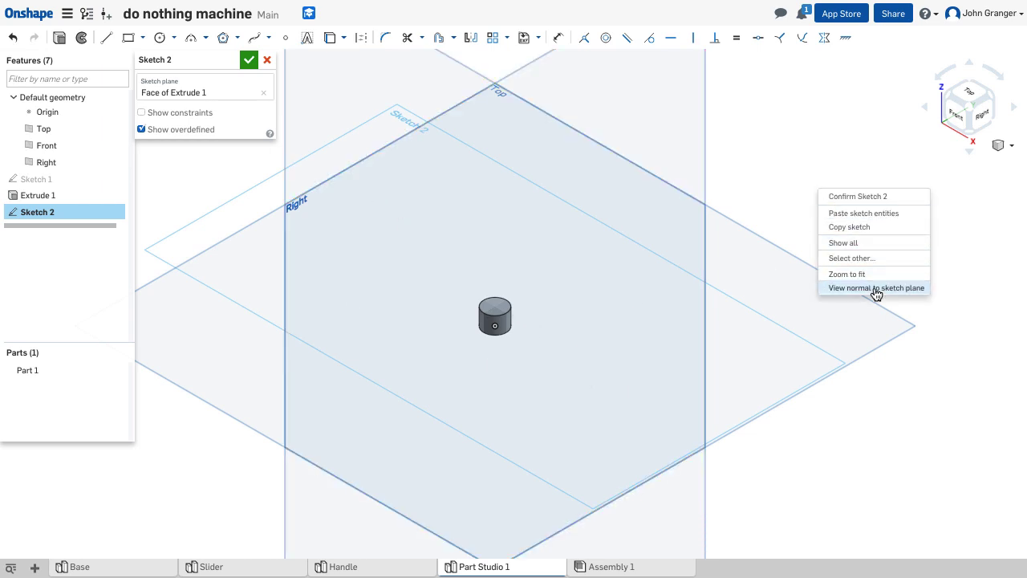
left_click(876, 288)
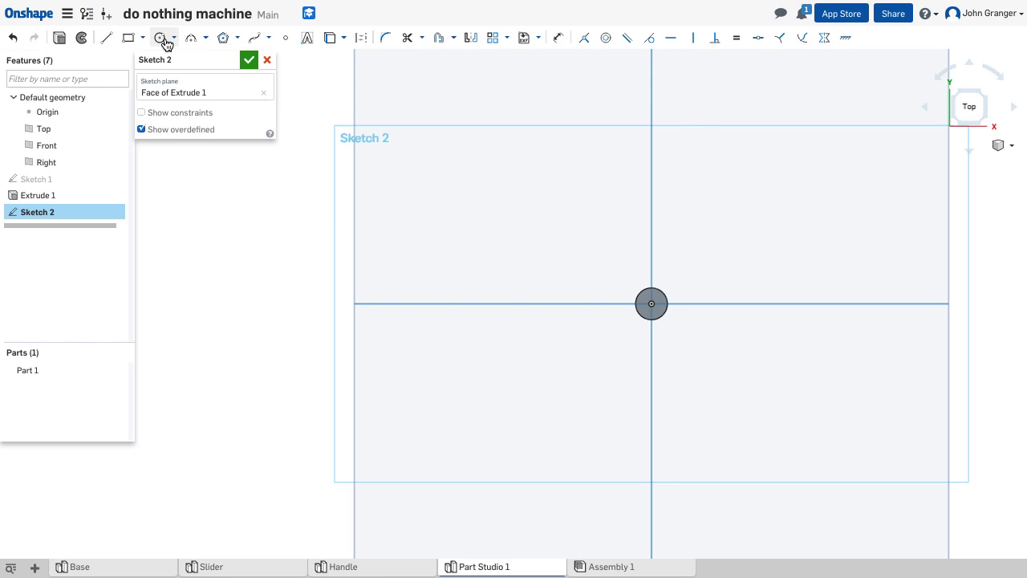
Draw a 14 mm diameter circle centred on the origin and finish Sketch 2.
left_click(160, 39)
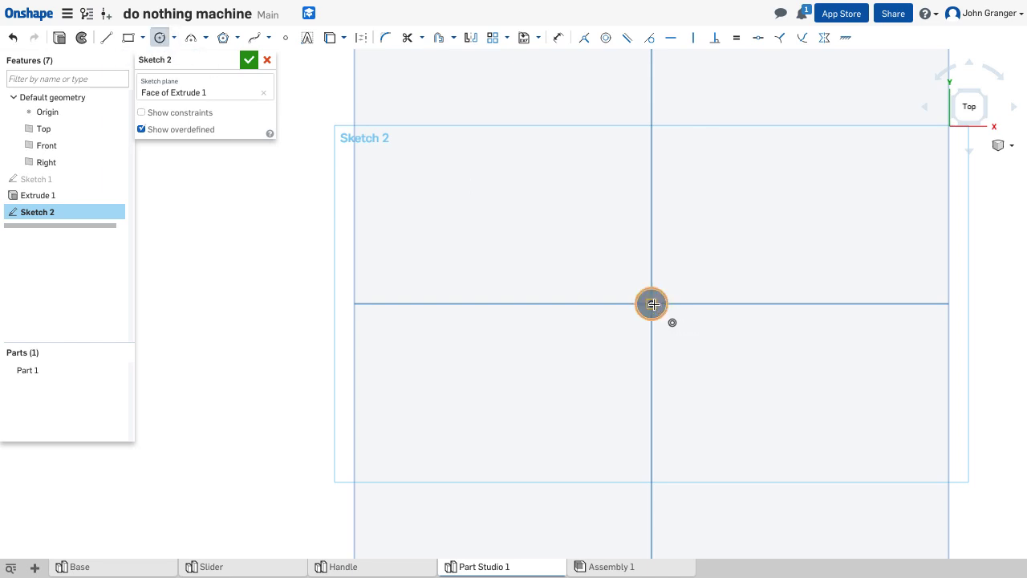
left_click(651, 303)
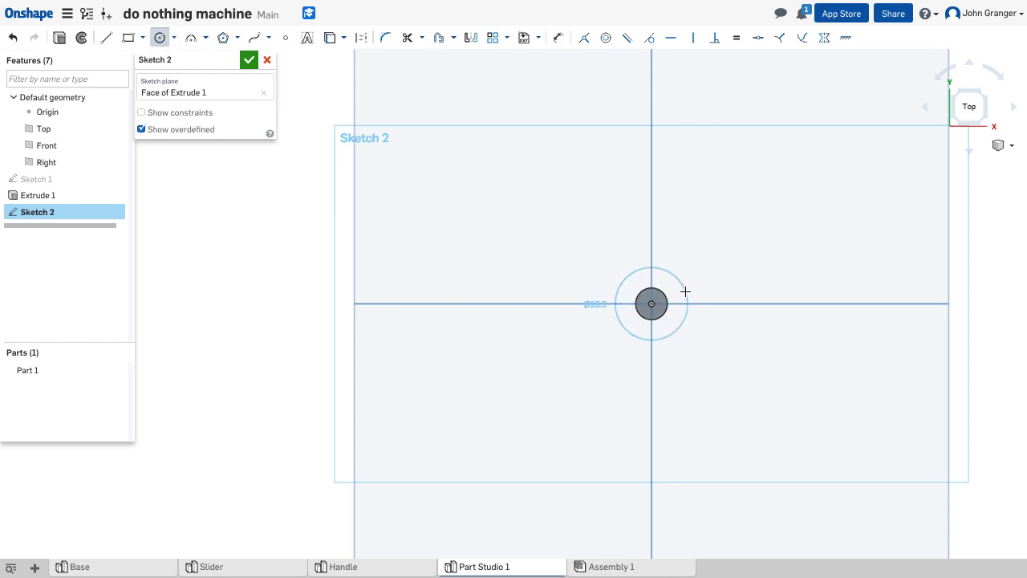
left_click(685, 291)
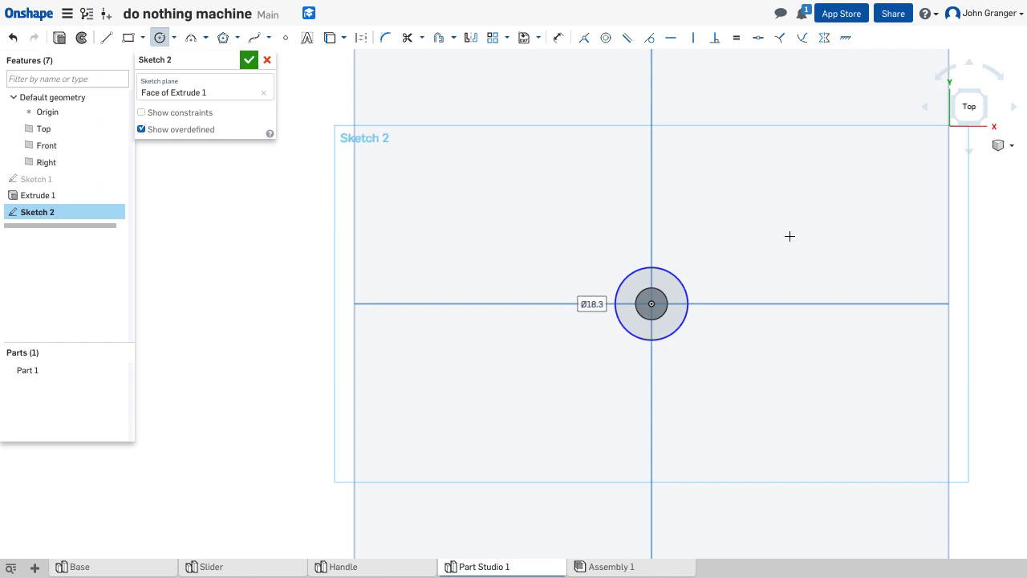
type("14")
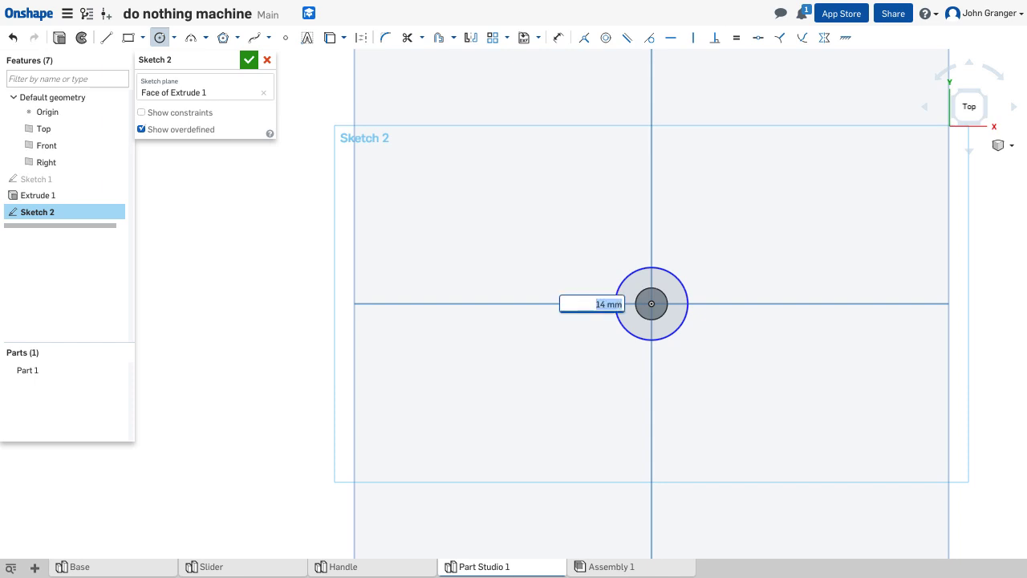
key("Return")
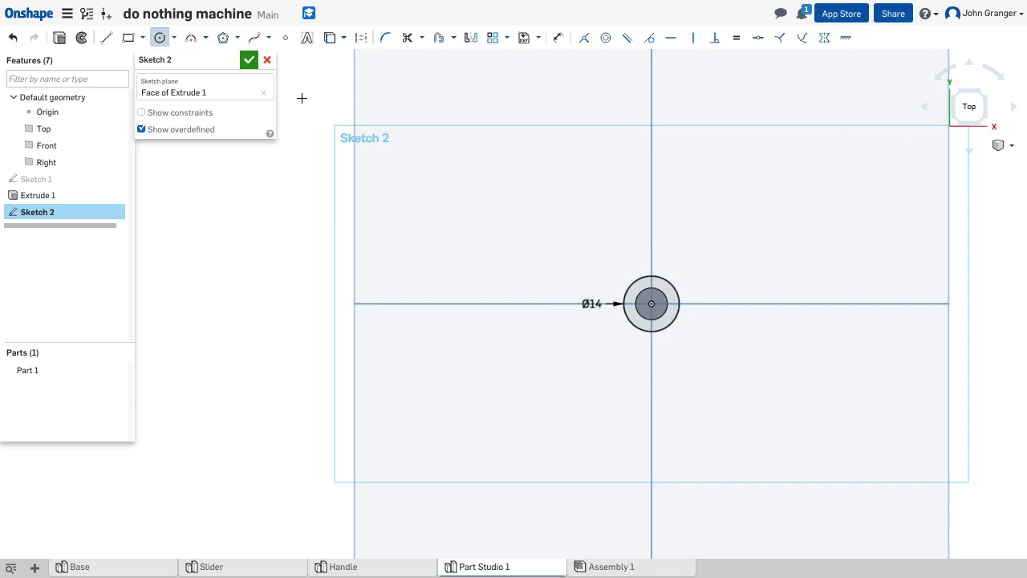
left_click(249, 60)
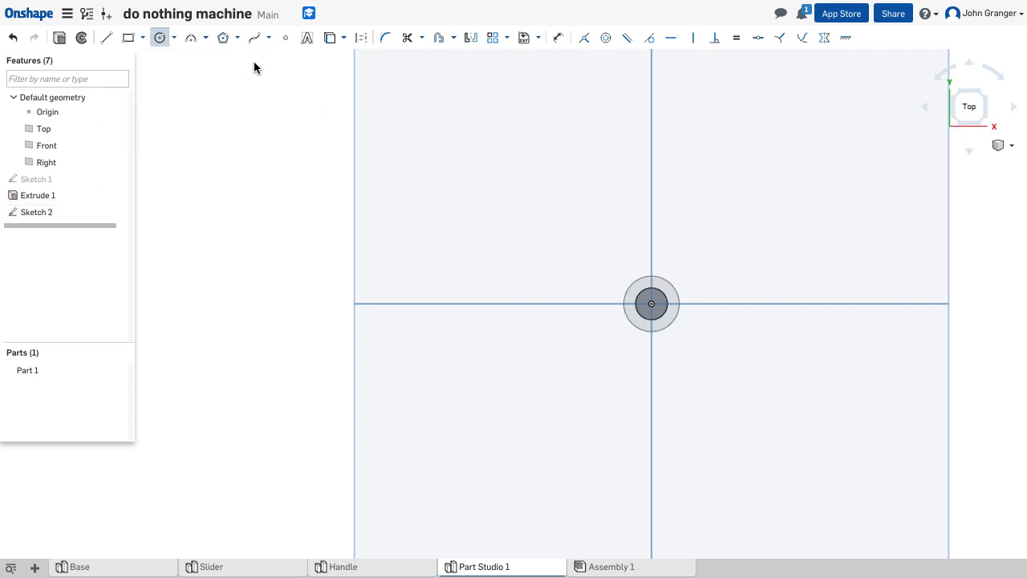
Switch to isometric and centre the cylinder with its 14 mm Sketch 2 circle in view.
right_click(282, 153)
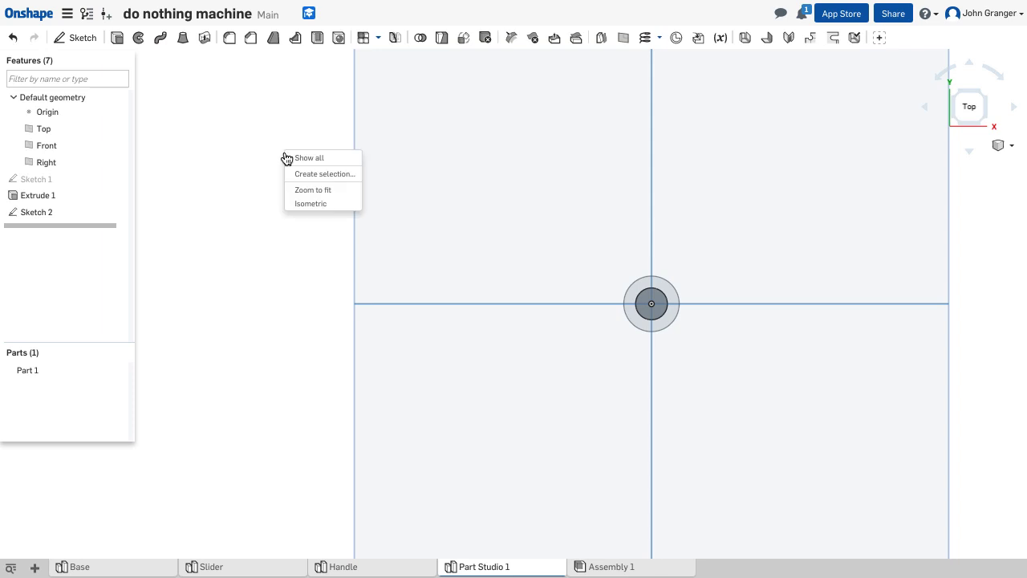
left_click(315, 205)
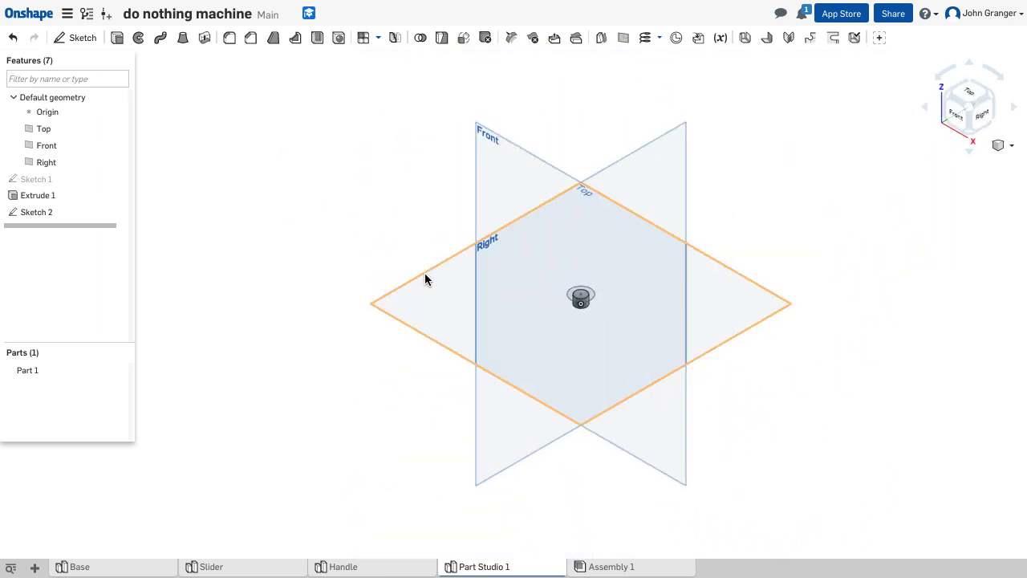
scroll(420, 263, "up", 5)
middle_click_drag(662, 291, 384, 240)
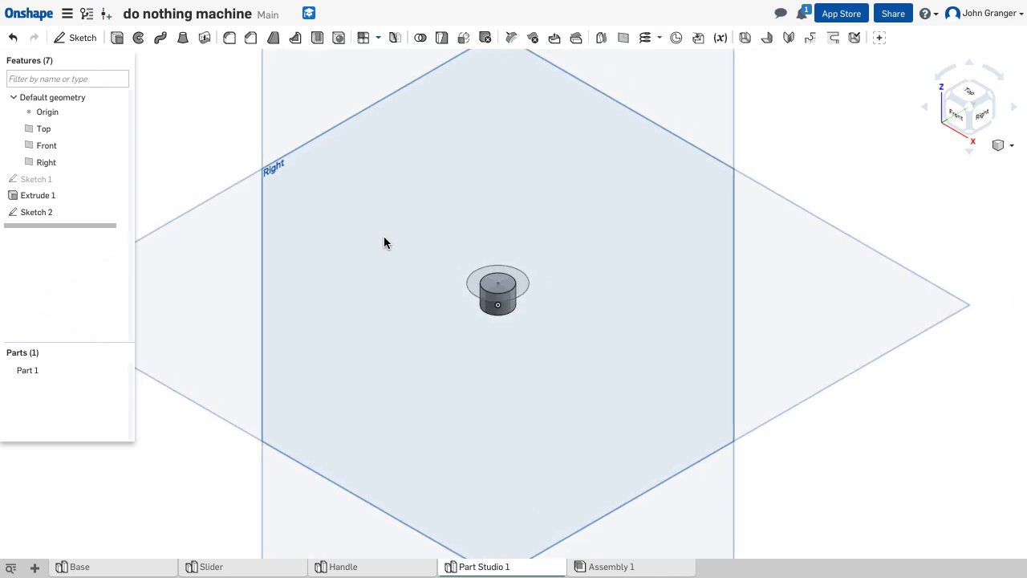
Extrude both Sketch 2 regions 25 mm, adding them to Part 1 as the wider upper body.
left_click(118, 39)
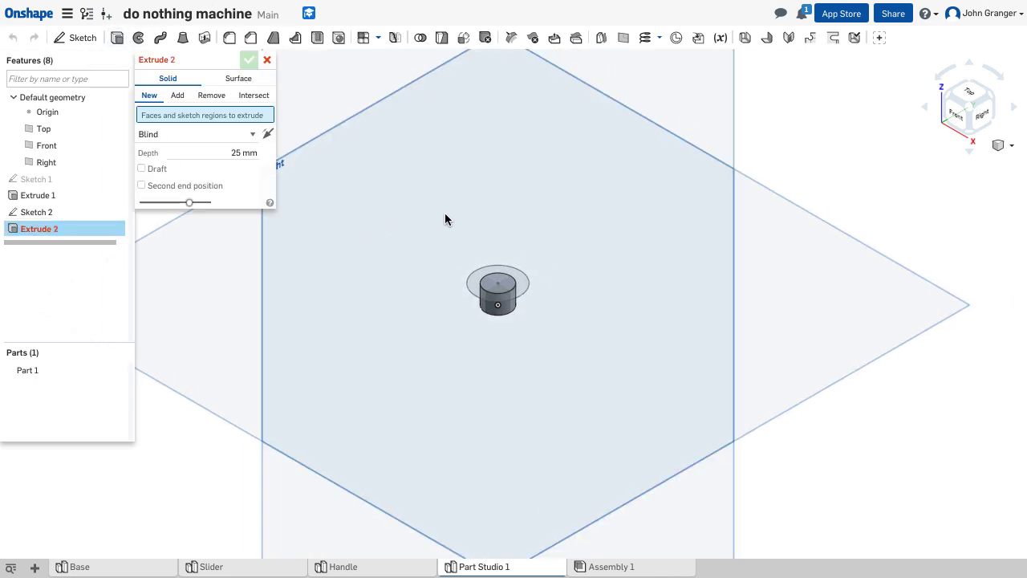
left_click(475, 283)
left_click(498, 291)
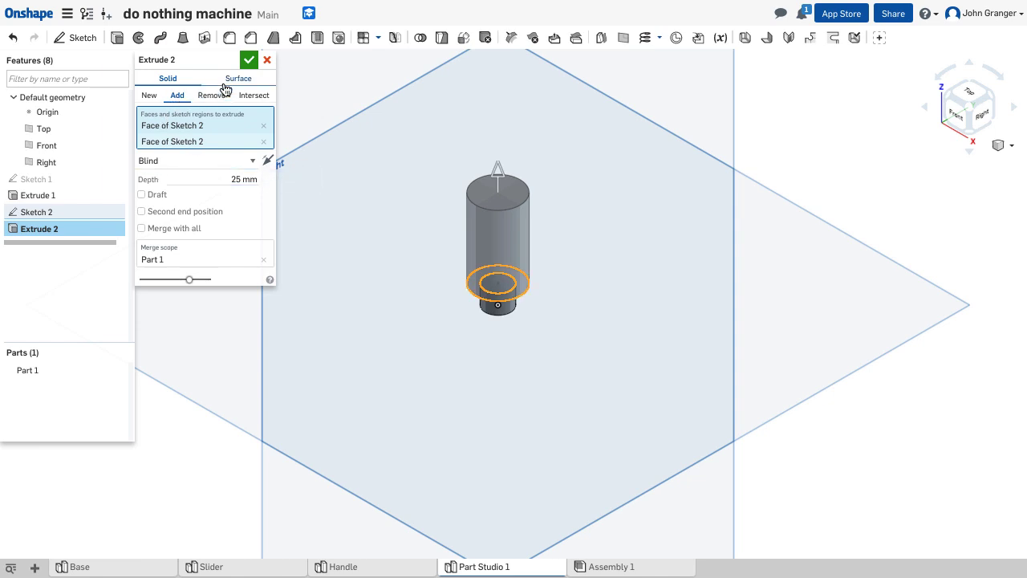
left_click(248, 59)
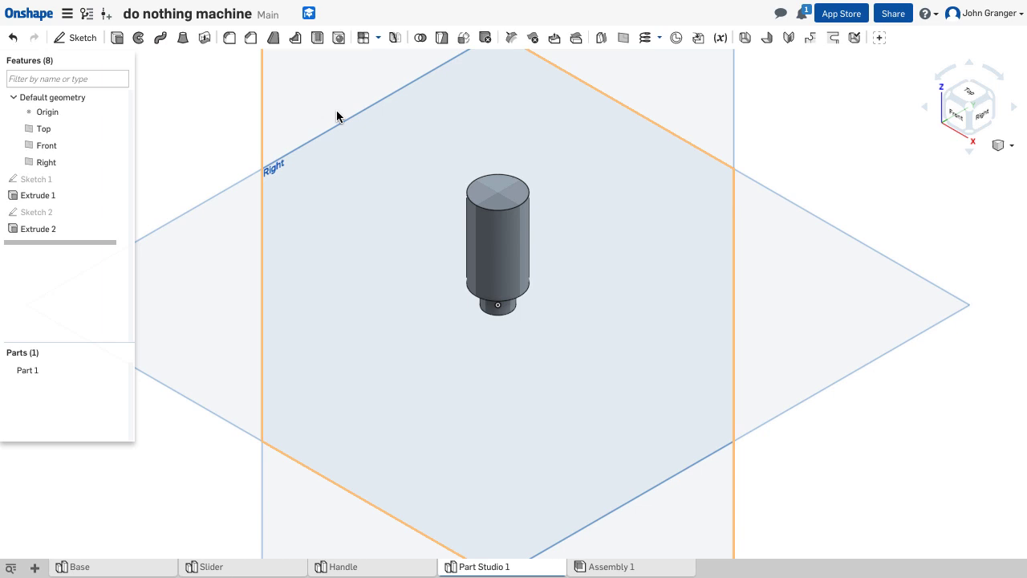
right_click_drag(394, 246, 376, 224)
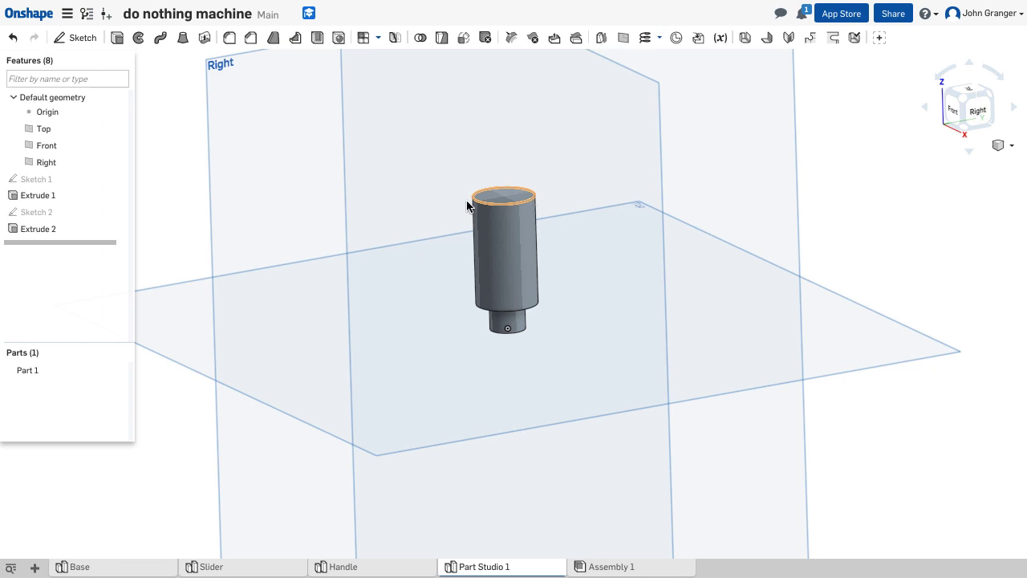
Apply a 2 mm equal-distance chamfer to the wide cylinder's top edge.
left_click(251, 40)
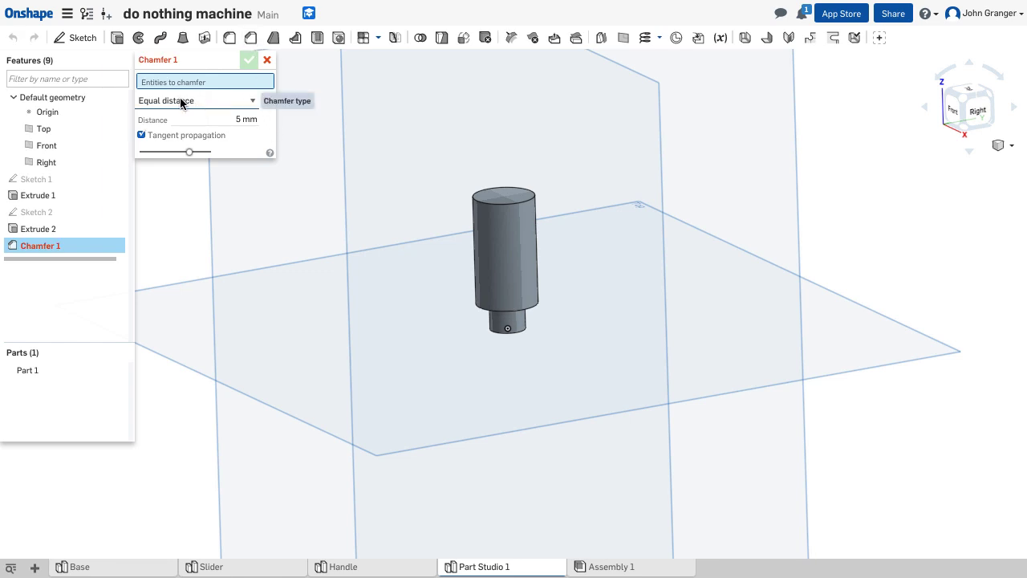
left_click(251, 103)
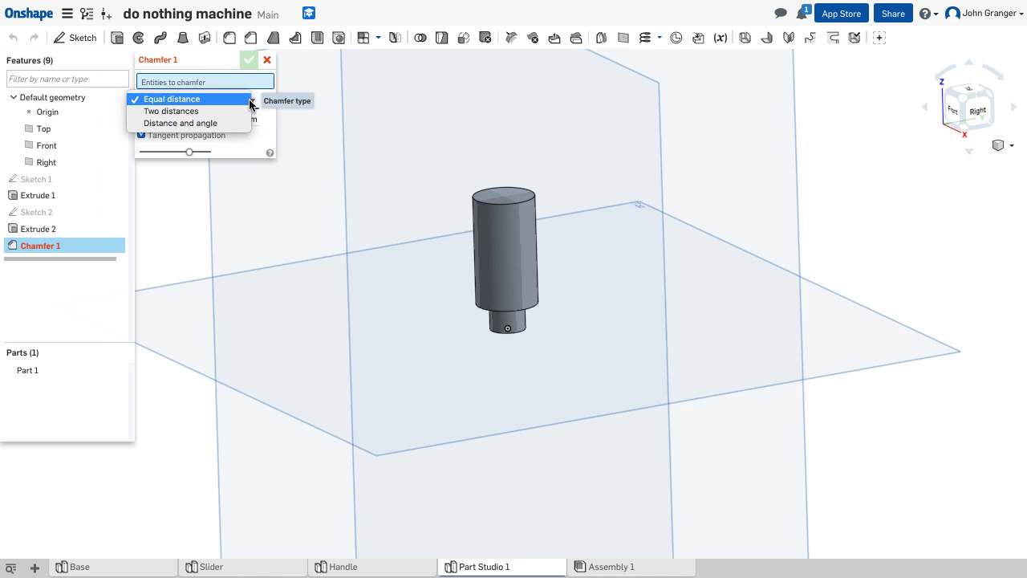
left_click(224, 102)
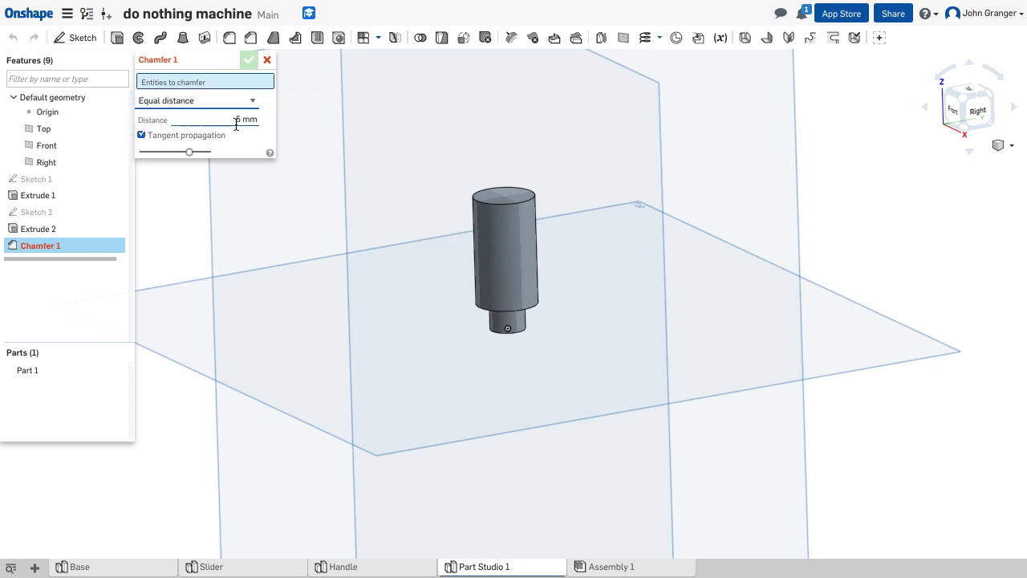
left_click(263, 119)
type("2")
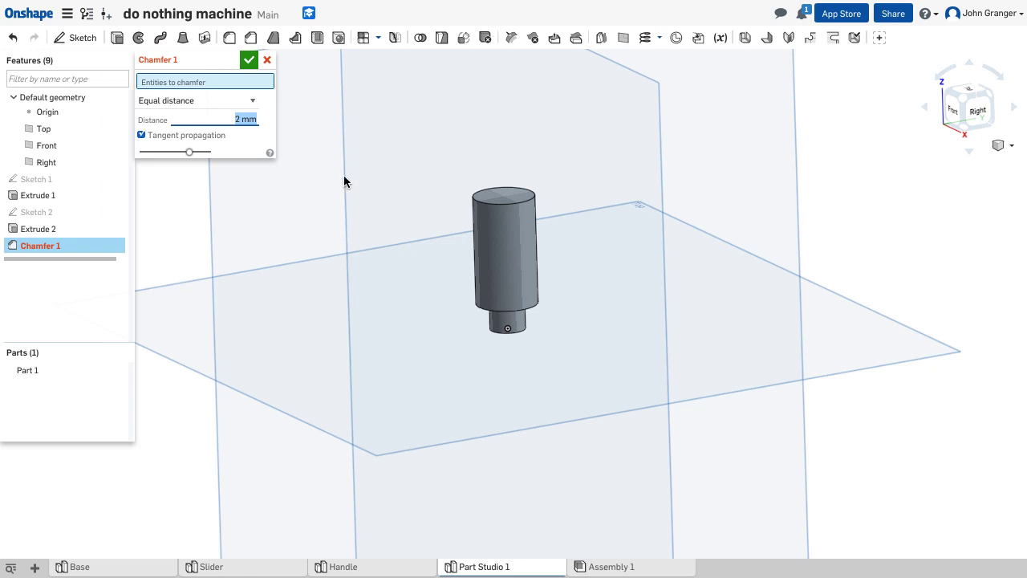
left_click(488, 194)
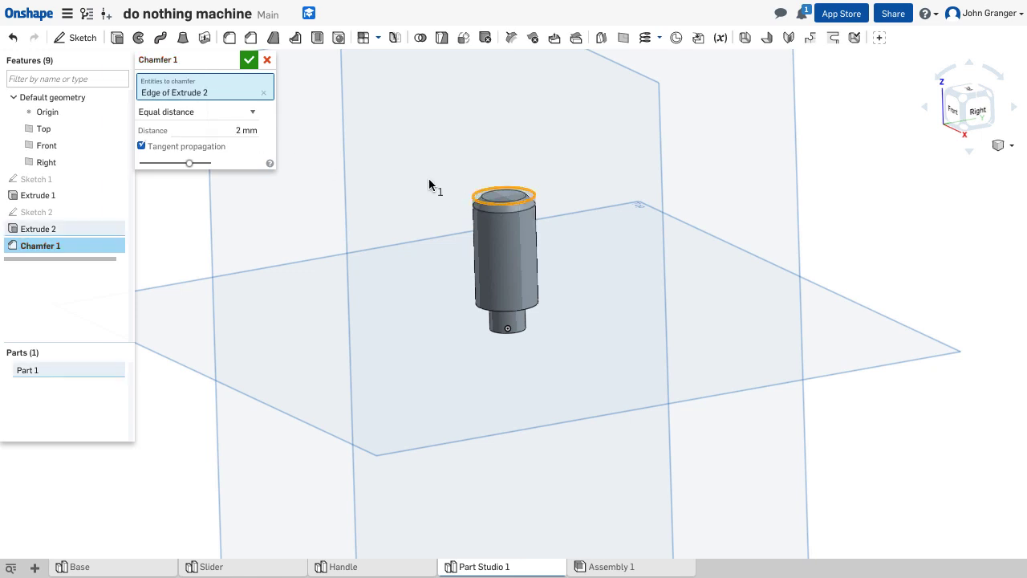
right_click_drag(505, 222, 593, 208)
left_click(249, 60)
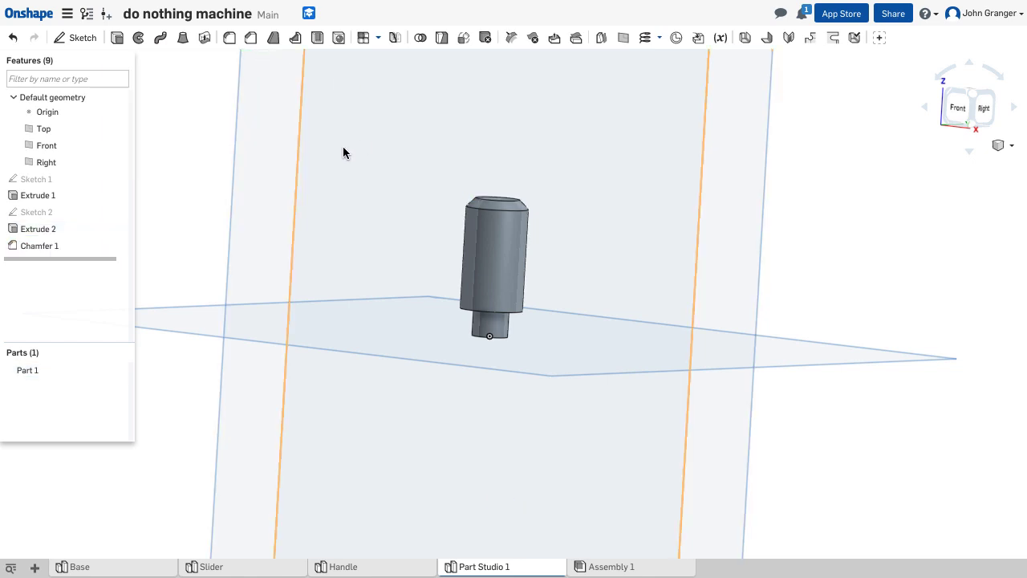
Hide the default planes and view the chamfered pin isometrically.
key("p")
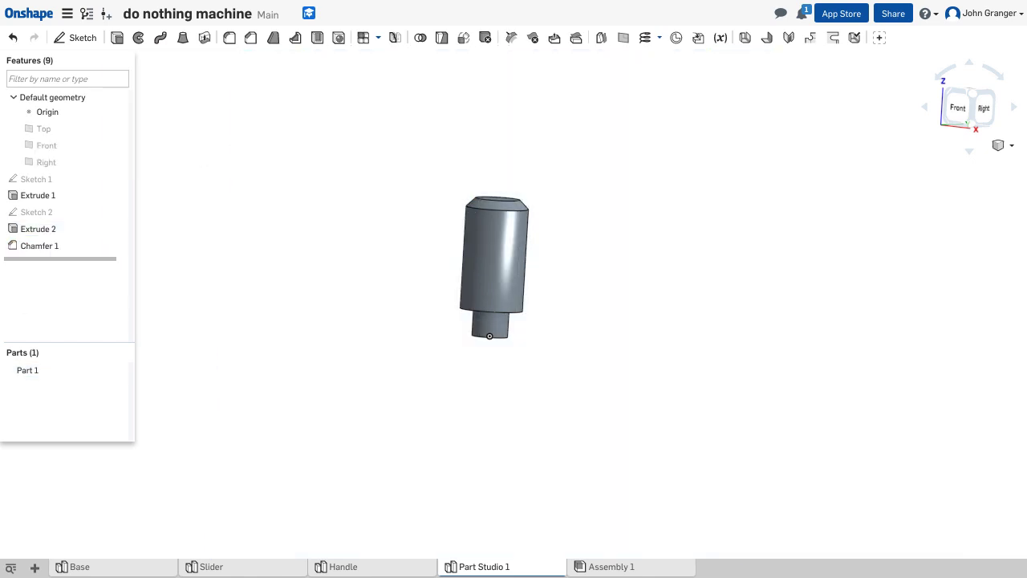
right_click(229, 166)
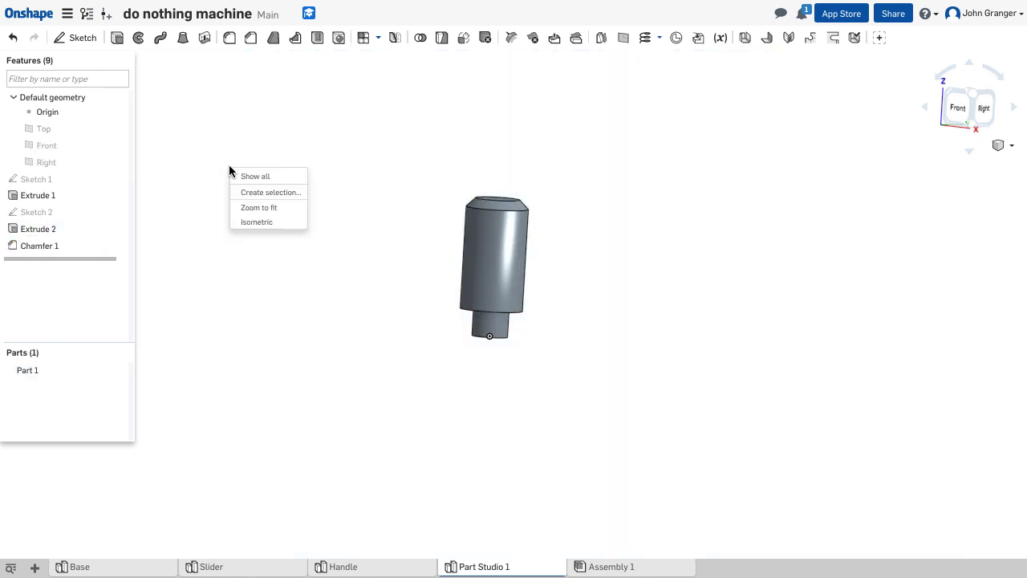
left_click(273, 224)
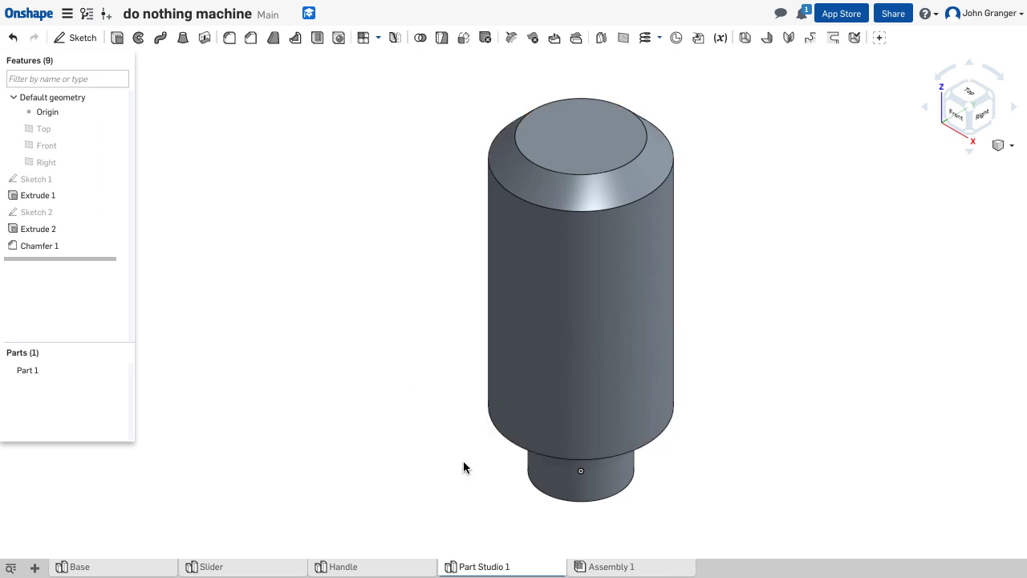
Rename the Part Studio 1 tab, entering 'Handle Pin' as the new name.
right_click(497, 569)
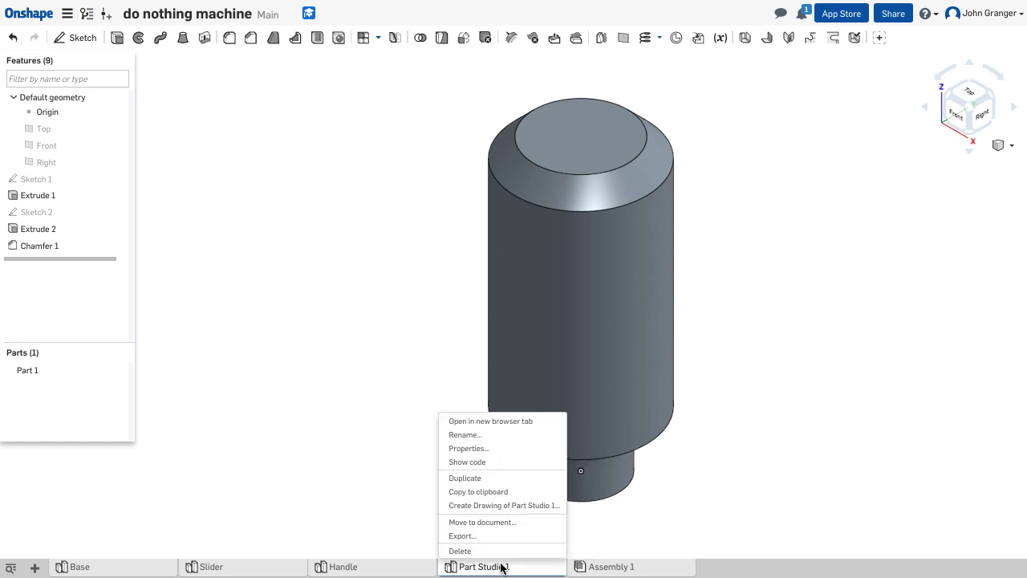
left_click(443, 437)
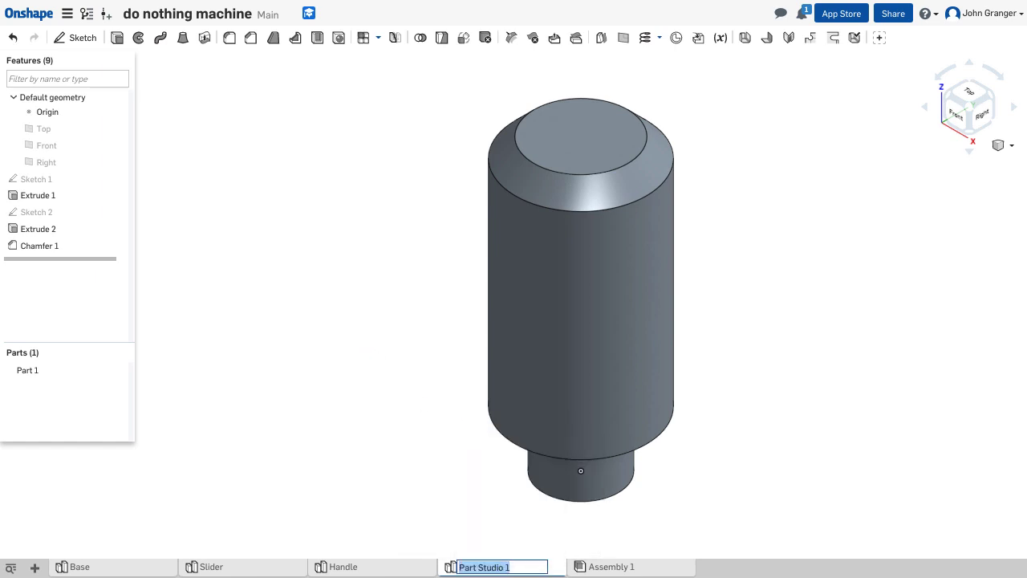
type("Handle")
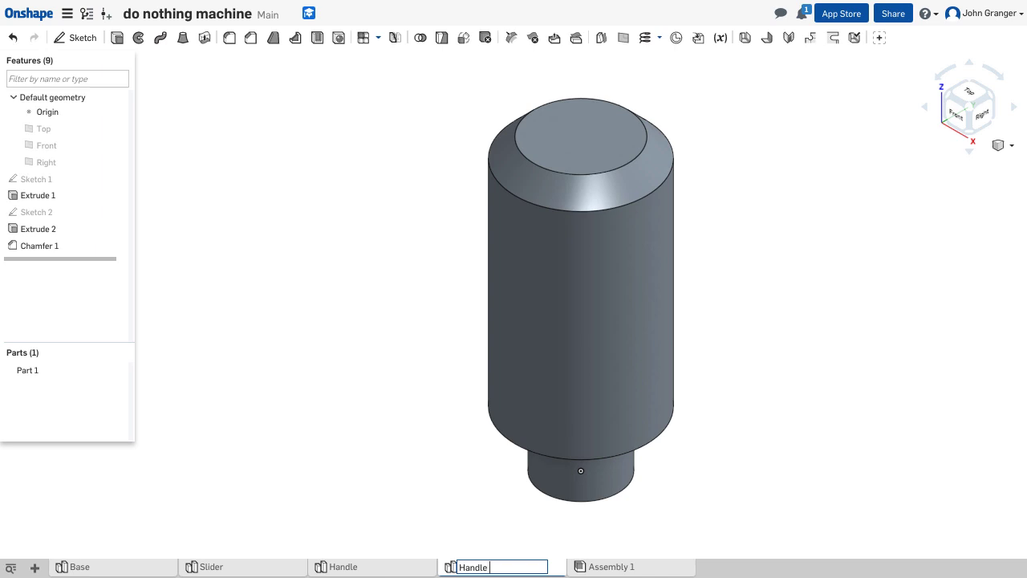